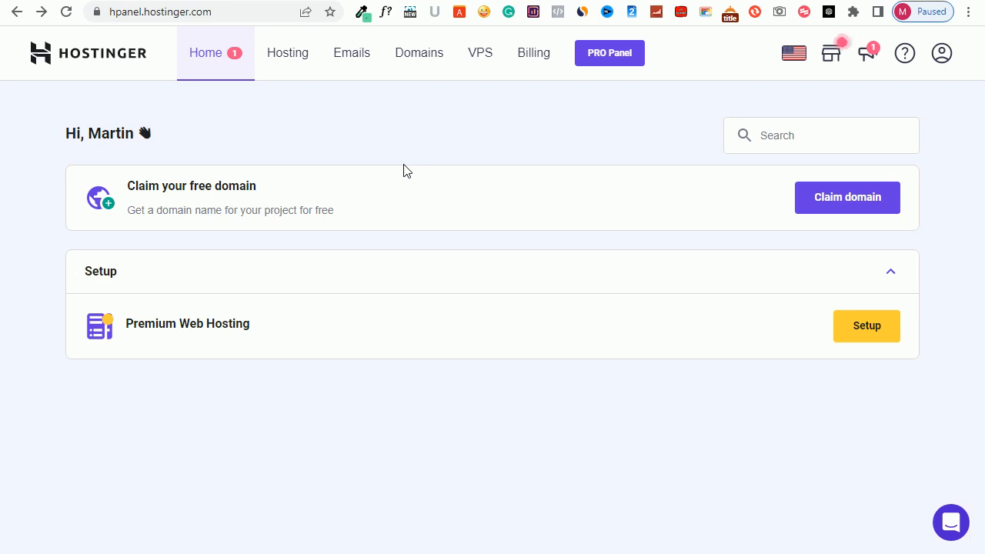
Start claiming the free domain and check the availability of preciouscleanse with the .com extension
{"action": "left_click", "coordinate": [834, 206]}
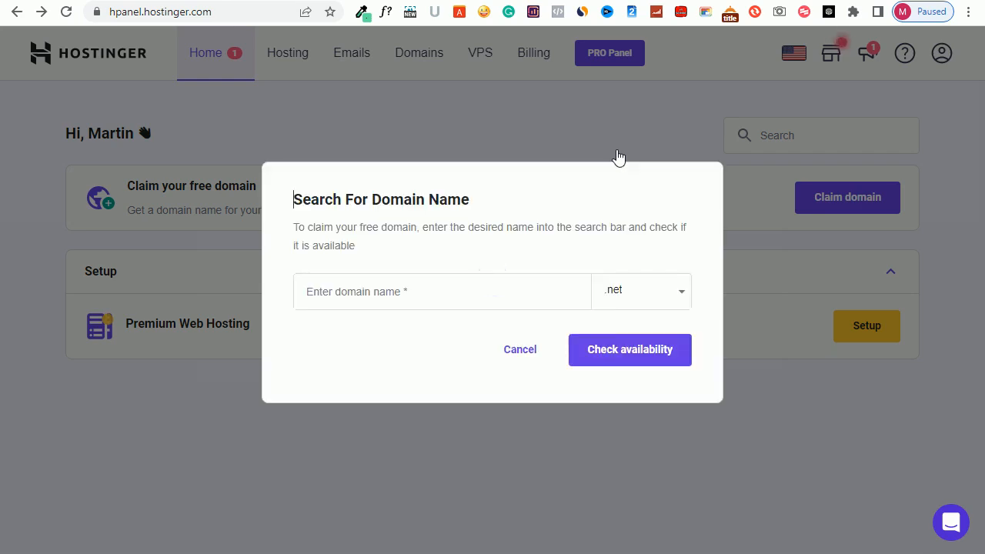
{"action": "left_click", "coordinate": [352, 287]}
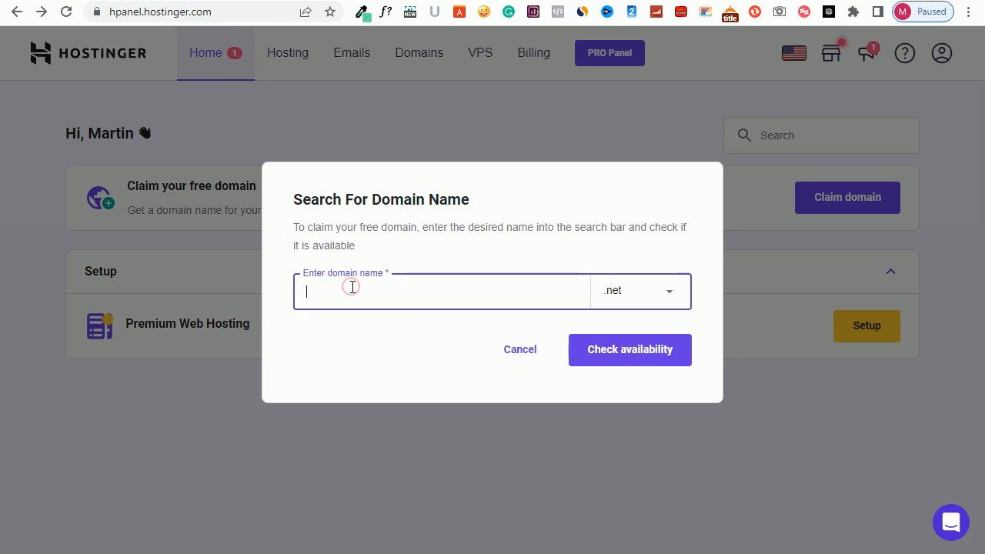
{"action": "type", "text": "preciouscleanse"}
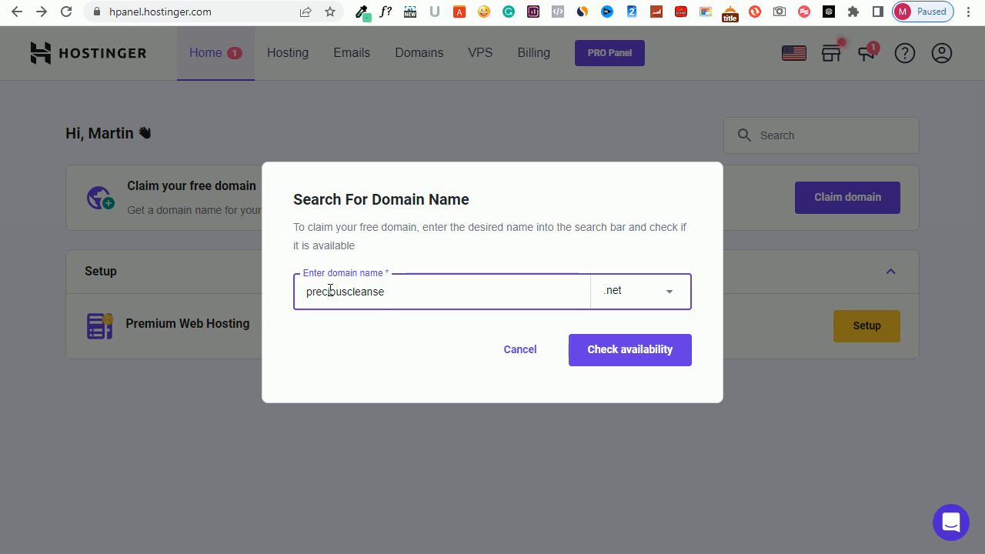
{"action": "left_click", "coordinate": [649, 290]}
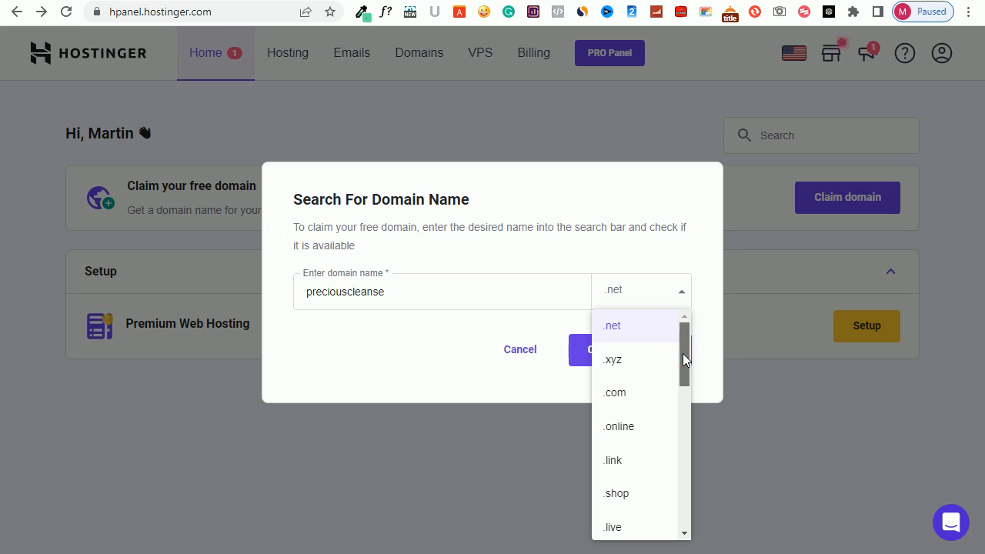
{"action": "left_click_drag", "start_coordinate": [682, 353], "coordinate": [690, 492]}
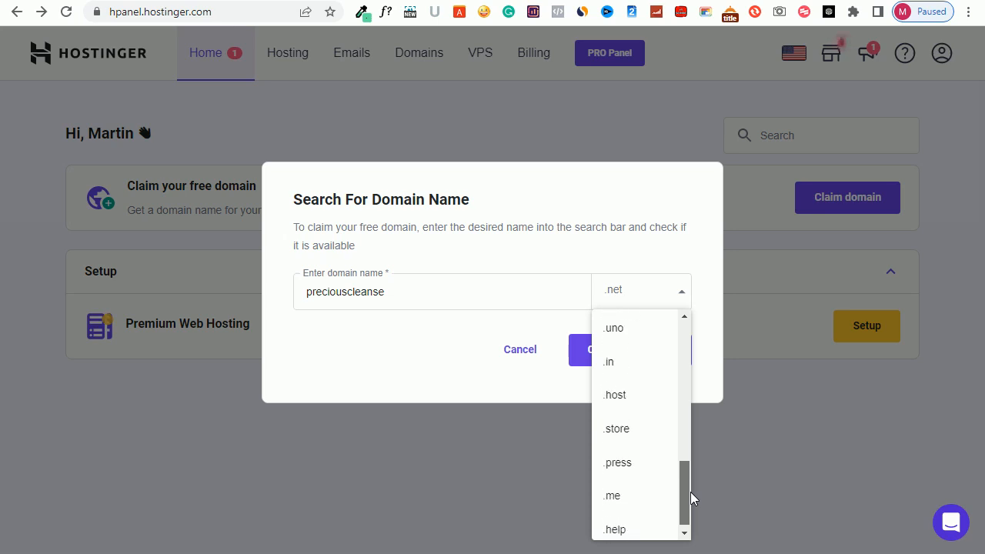
{"action": "left_click_drag", "start_coordinate": [690, 492], "coordinate": [684, 343]}
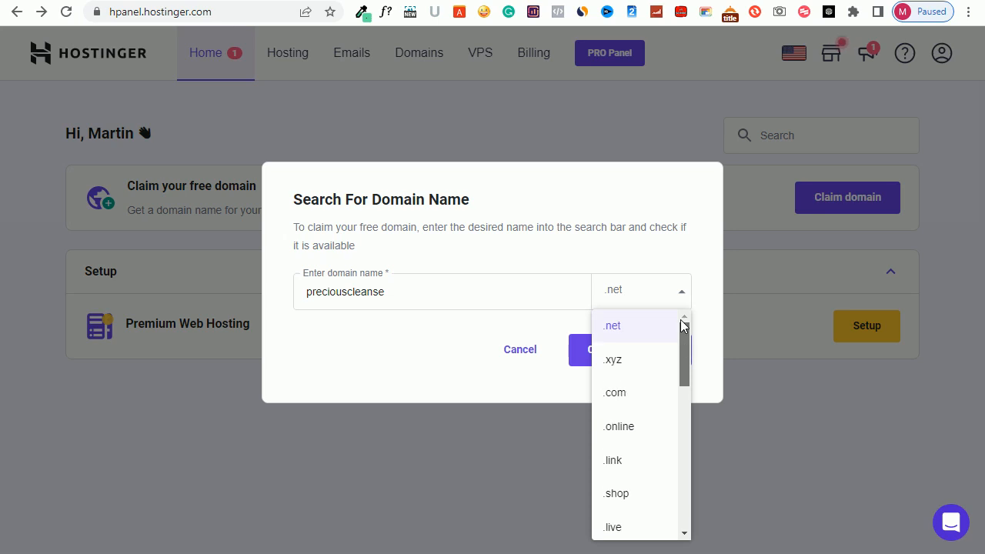
{"action": "left_click", "coordinate": [615, 391]}
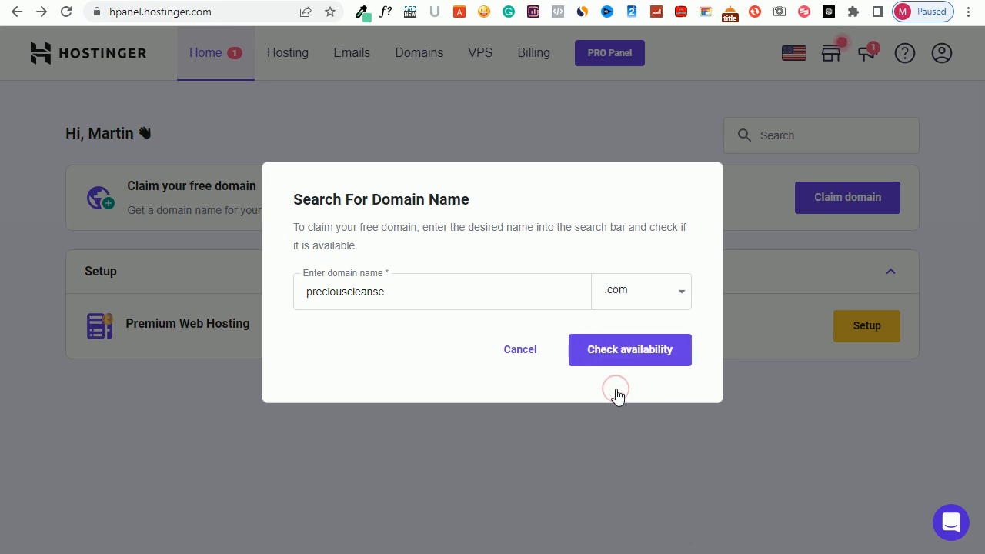
{"action": "left_click", "coordinate": [636, 350]}
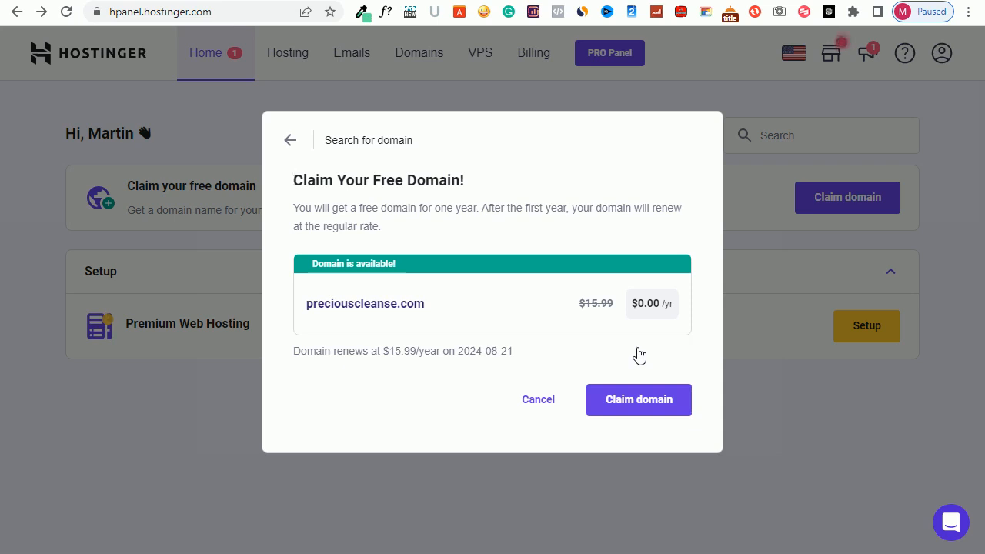
Claim preciouscleanse.com and choose Personal as the registration type, proceeding to the contact details
{"action": "left_click", "coordinate": [639, 407]}
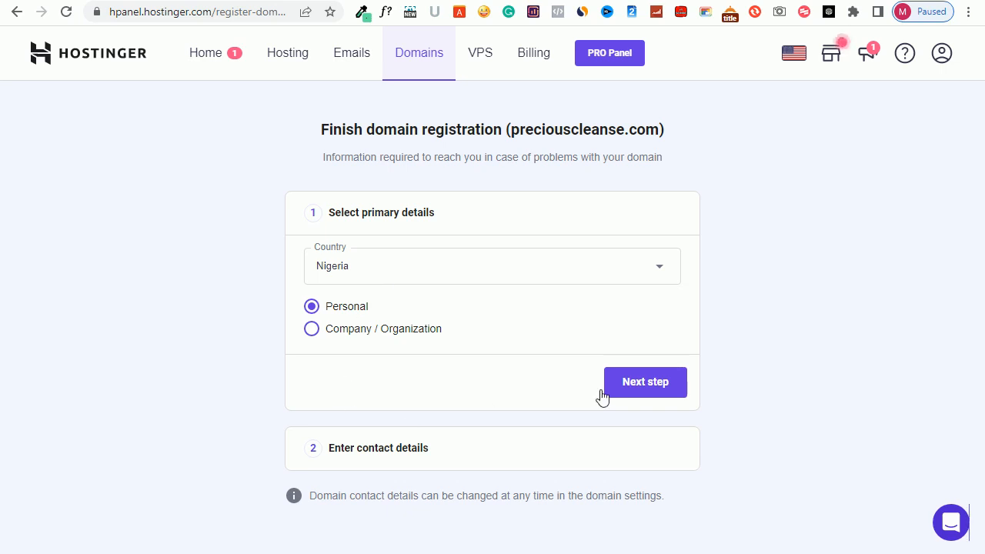
{"action": "left_click", "coordinate": [311, 329]}
{"action": "left_click", "coordinate": [312, 307]}
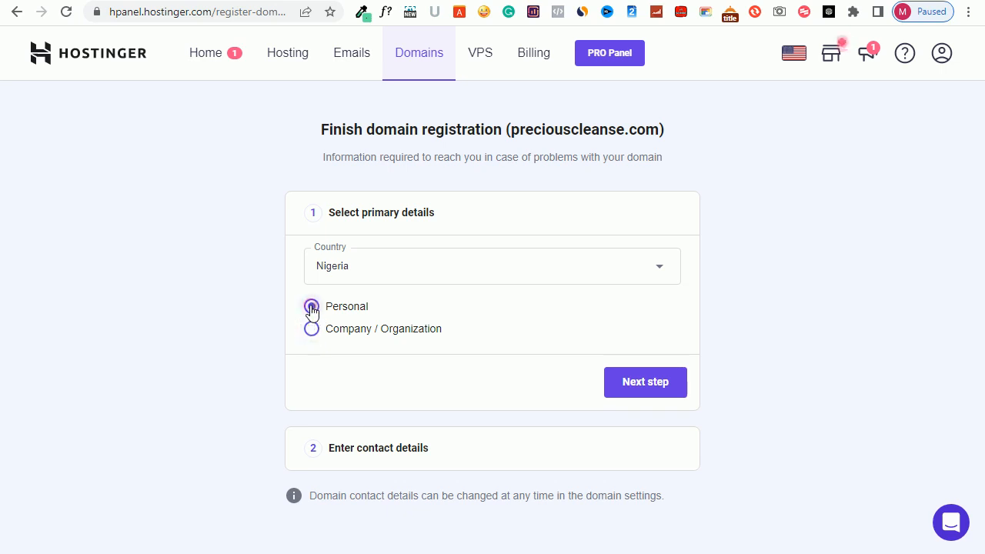
{"action": "left_click", "coordinate": [645, 379]}
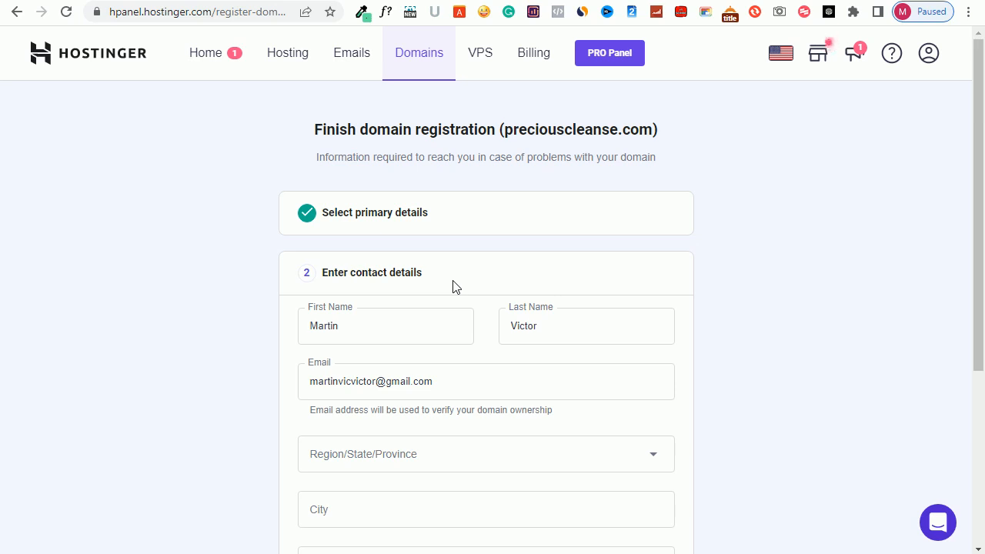
Replace the prefilled first name and last name in the domain's contact details with the new registrant's names
{"action": "double_click", "coordinate": [323, 321]}
{"action": "type", "text": "Pr"}
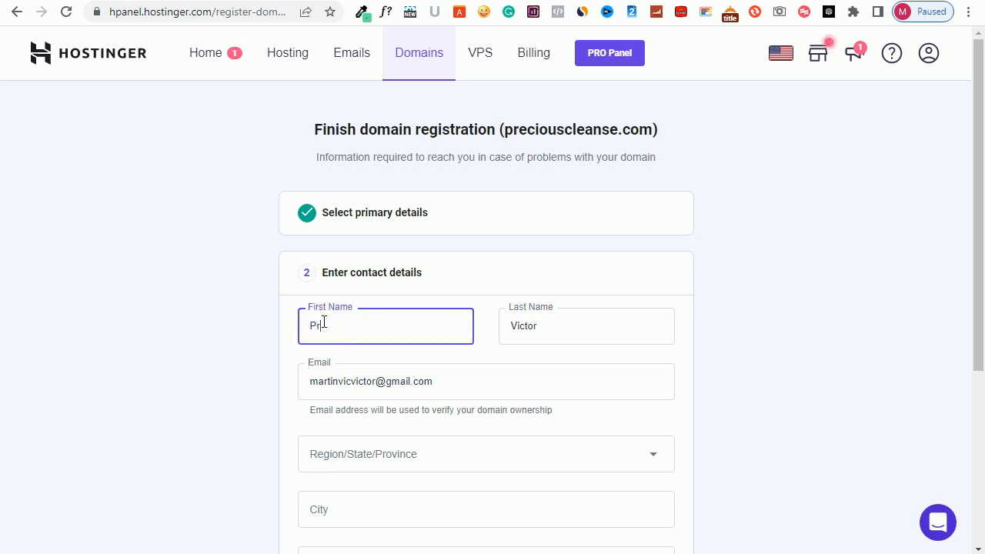
{"action": "type", "text": "ecious"}
{"action": "double_click", "coordinate": [510, 325]}
{"action": "type", "text": "Pe"}
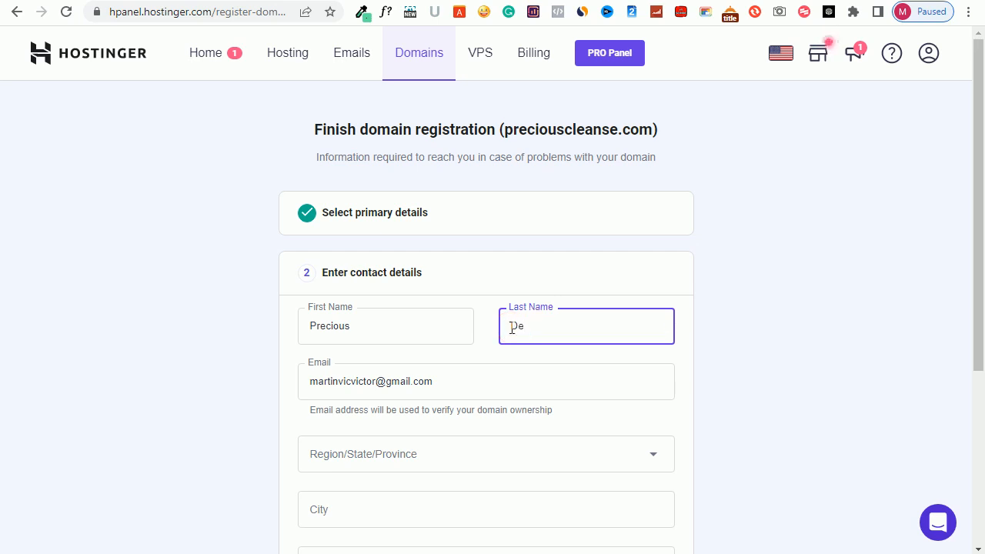
{"action": "key", "text": "BackSpace"}
{"action": "key", "text": "BackSpace"}
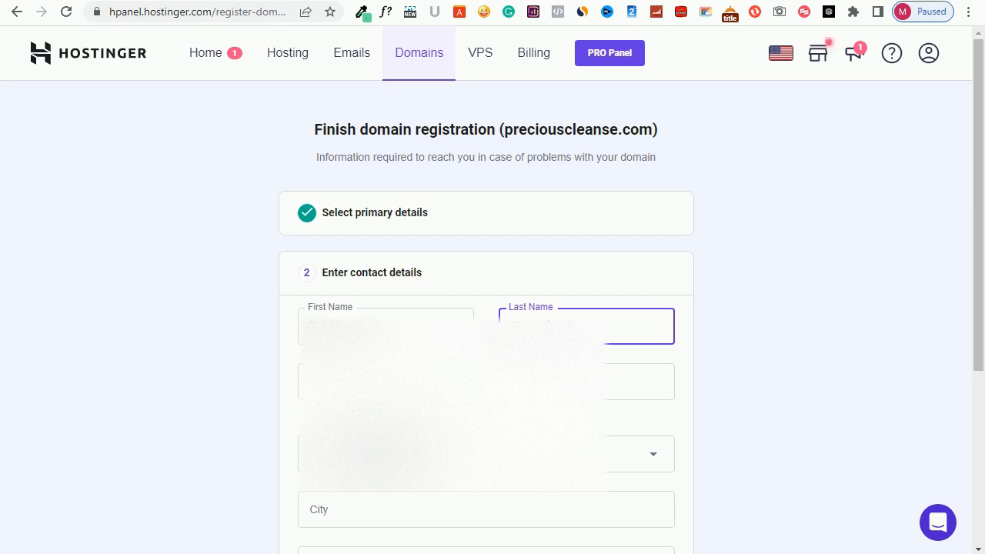
{"action": "key", "text": "Tab"}
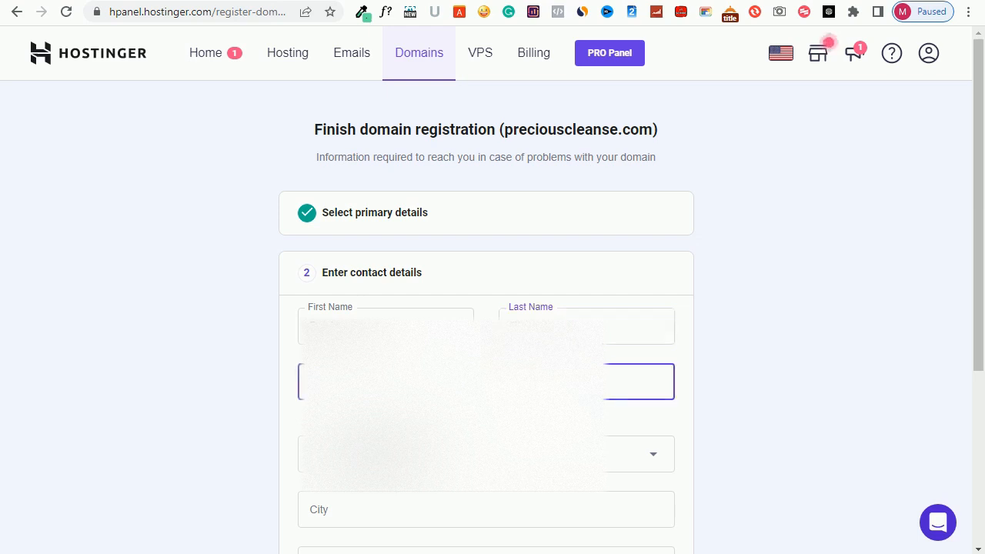
{"action": "key", "text": "Tab"}
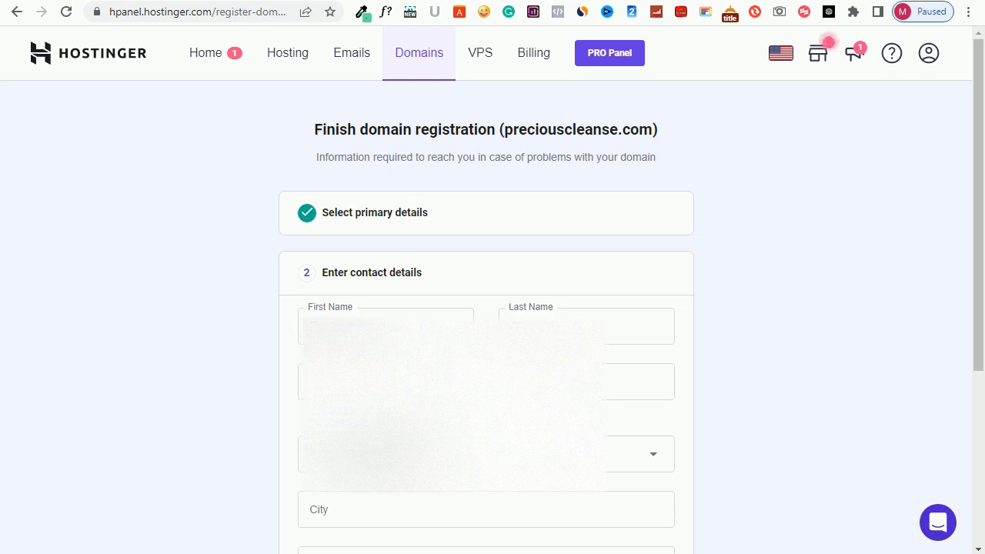
Choose Imo as the region/state and fill in the contact's city
{"action": "scroll", "coordinate": [486, 317], "scroll_direction": "down", "scroll_amount": 3}
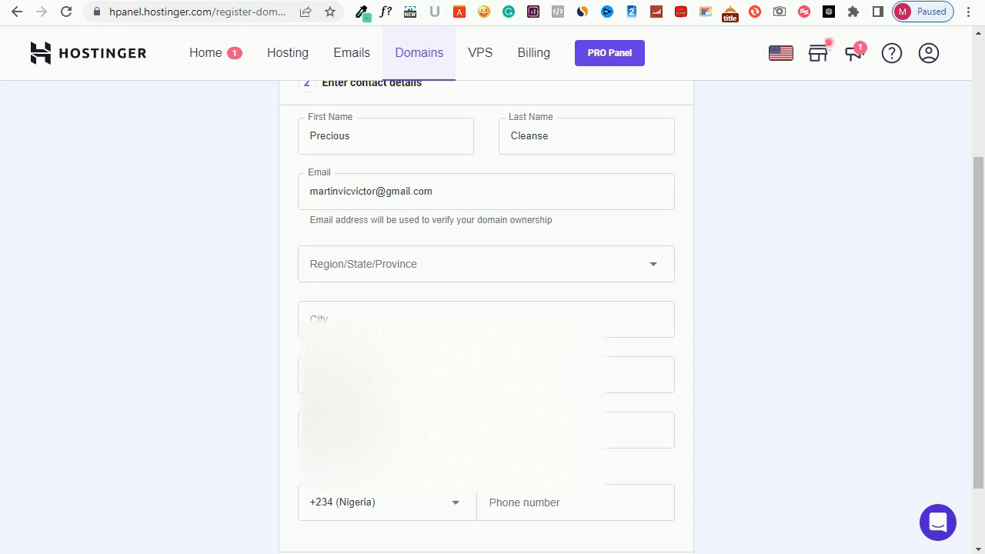
{"action": "left_click", "coordinate": [405, 266]}
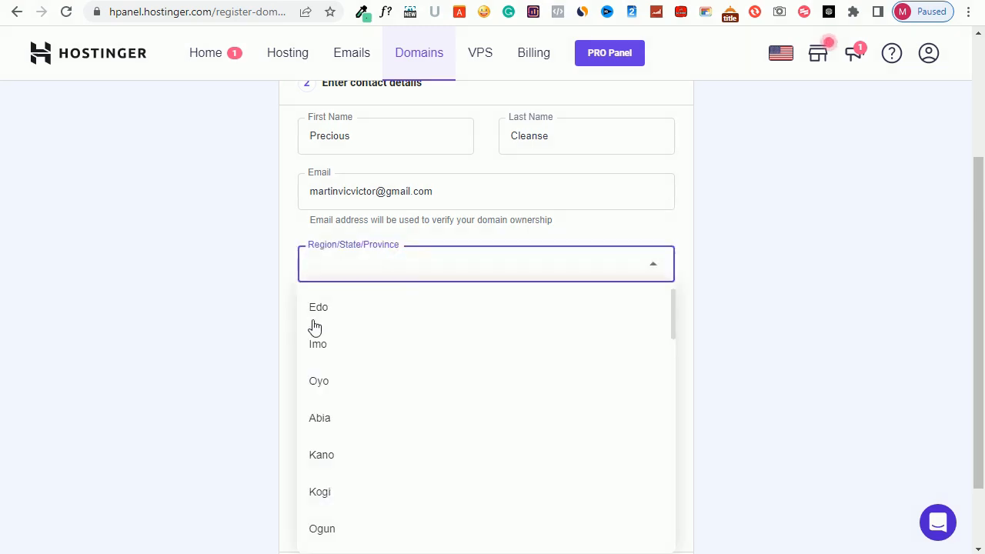
{"action": "left_click", "coordinate": [413, 346]}
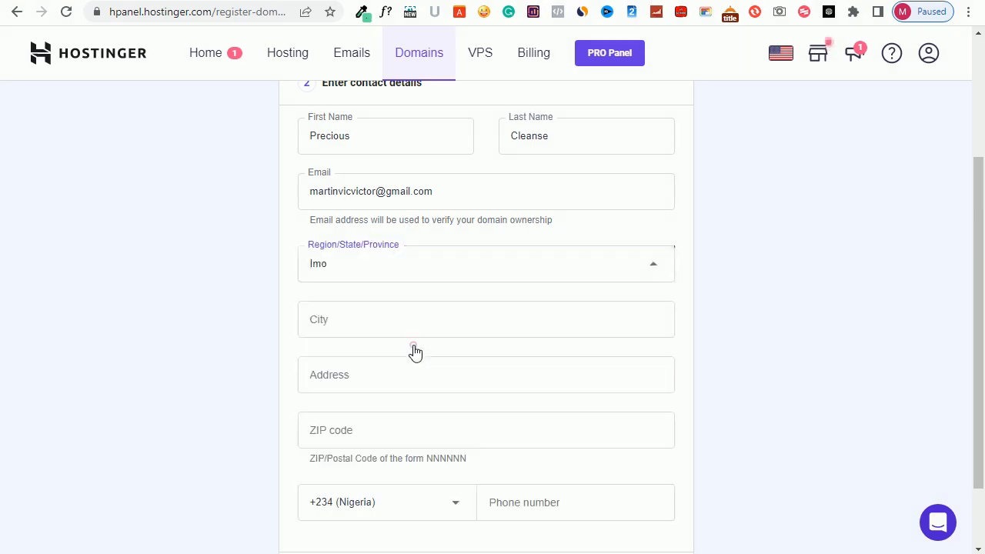
{"action": "left_click", "coordinate": [338, 316]}
{"action": "type", "text": "ow"}
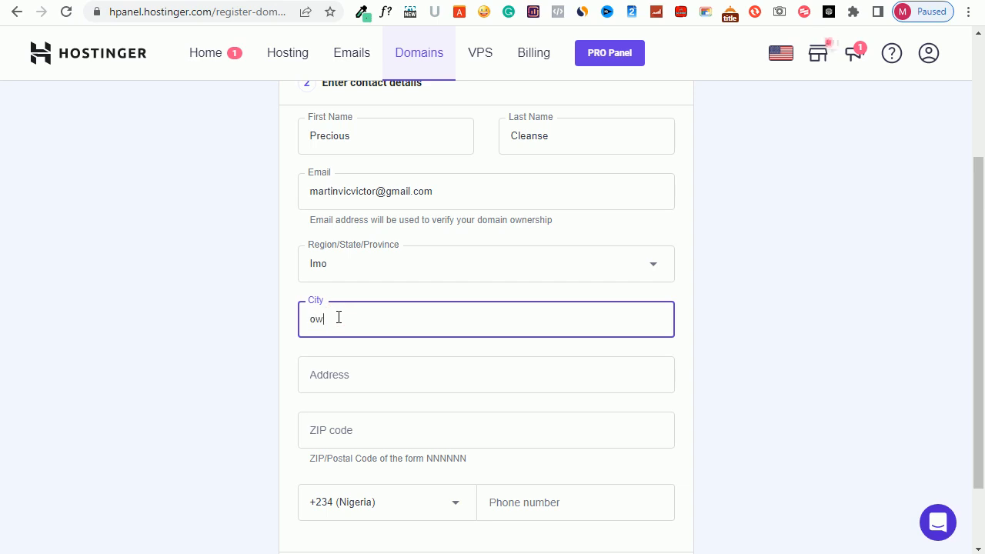
{"action": "type", "text": "erri"}
Fill in the contact's street address
{"action": "left_click", "coordinate": [329, 374]}
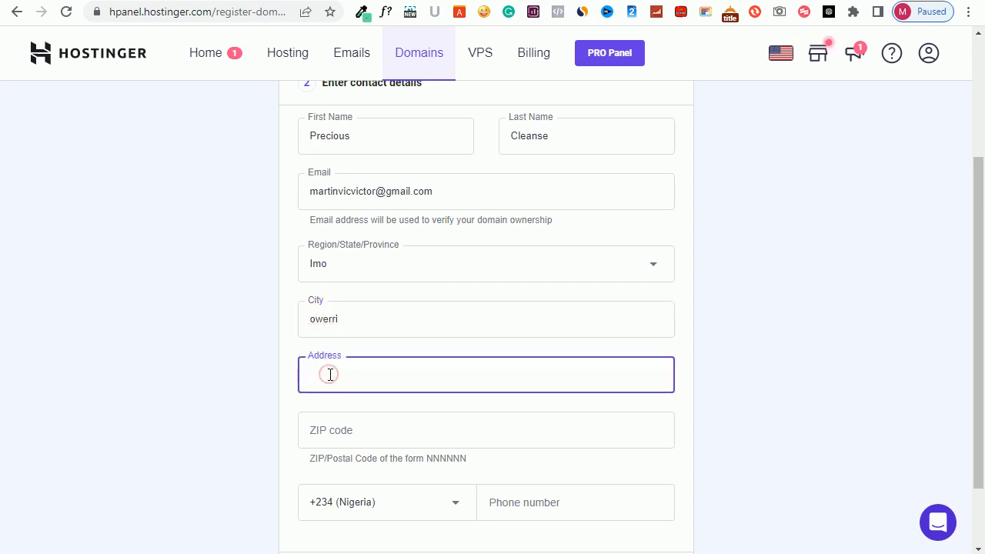
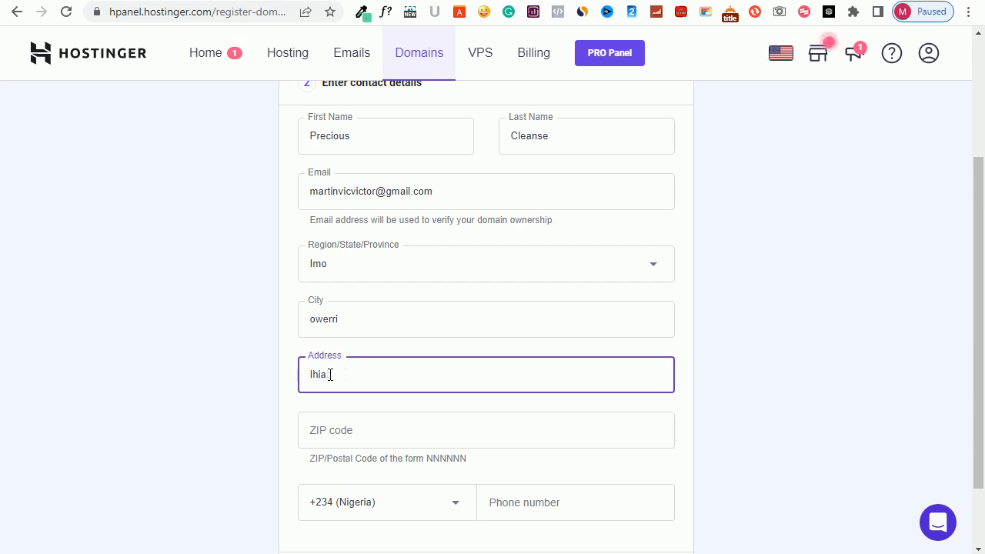
{"action": "type", "text": "gwa"}
Fill in the contact's ZIP code
{"action": "scroll", "coordinate": [466, 371], "scroll_direction": "down", "scroll_amount": 2}
{"action": "left_click", "coordinate": [353, 352]}
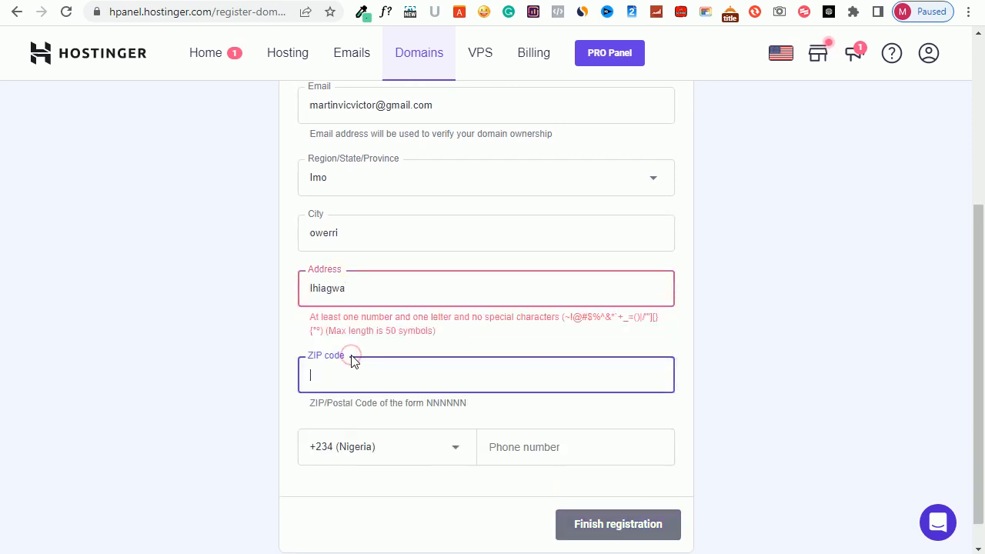
{"action": "type", "text": "45001"}
Add a house number in front of the street address and insert the missing digit to make a six-digit ZIP code
{"action": "left_click", "coordinate": [310, 287]}
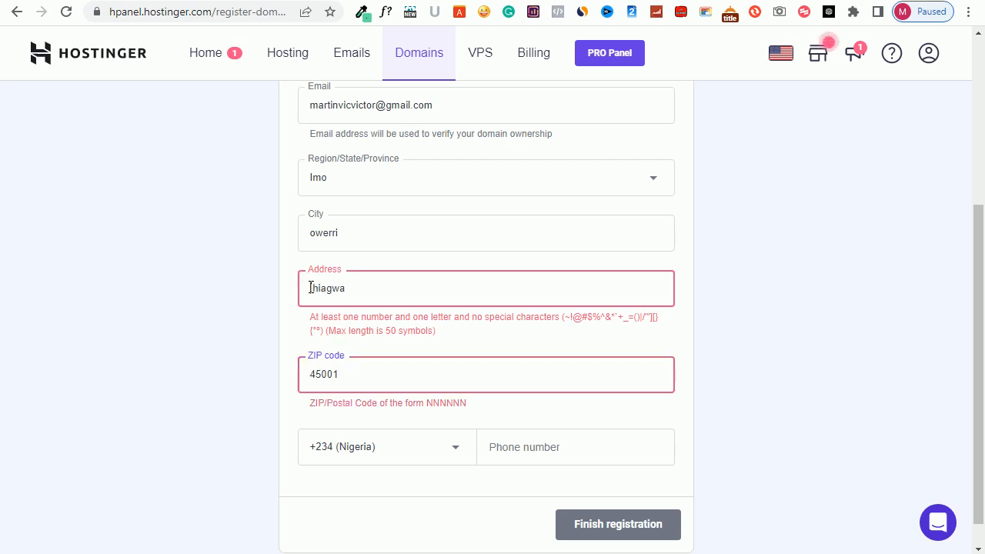
{"action": "left_click", "coordinate": [310, 287]}
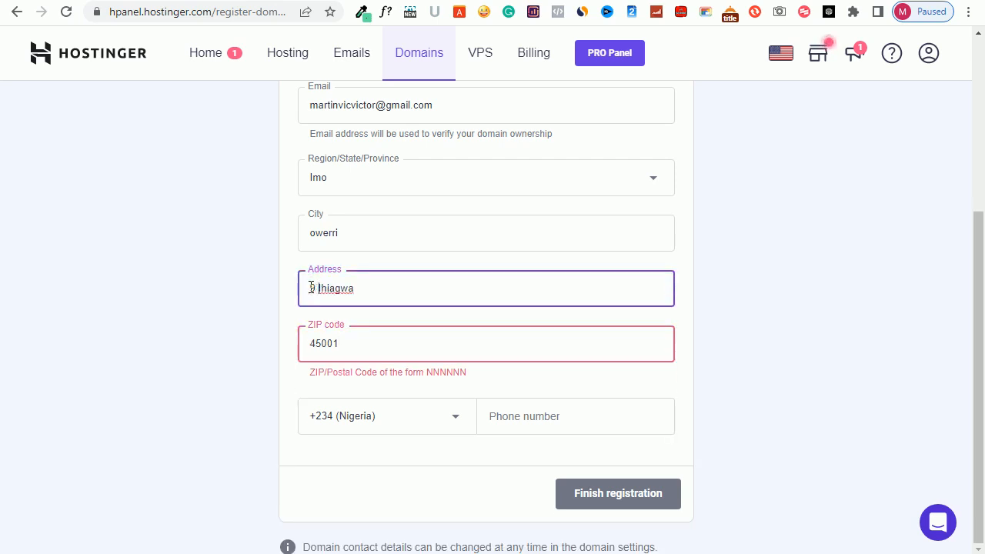
{"action": "left_click", "coordinate": [324, 343]}
{"action": "type", "text": "0"}
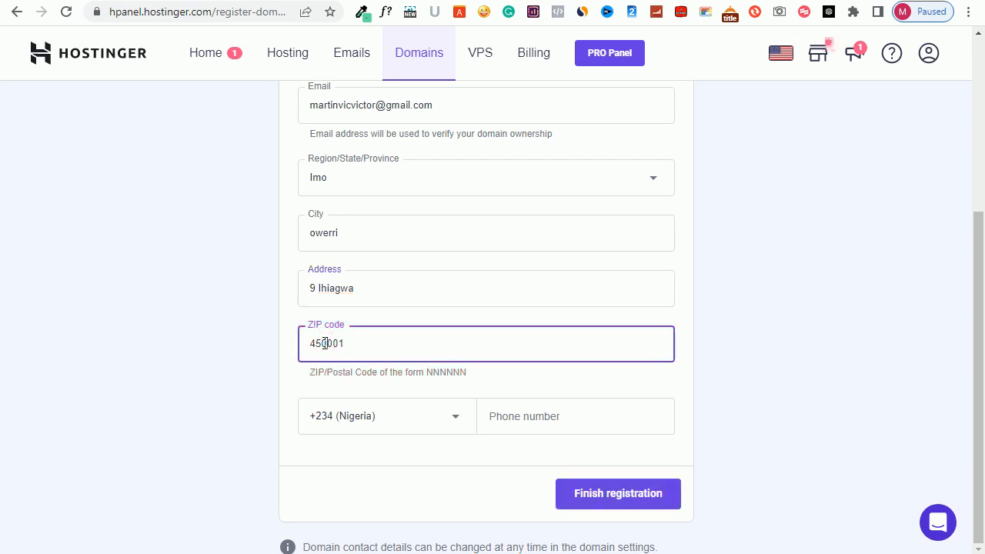
Keep the Nigeria country code and fill in the contact's phone number
{"action": "left_click", "coordinate": [360, 417]}
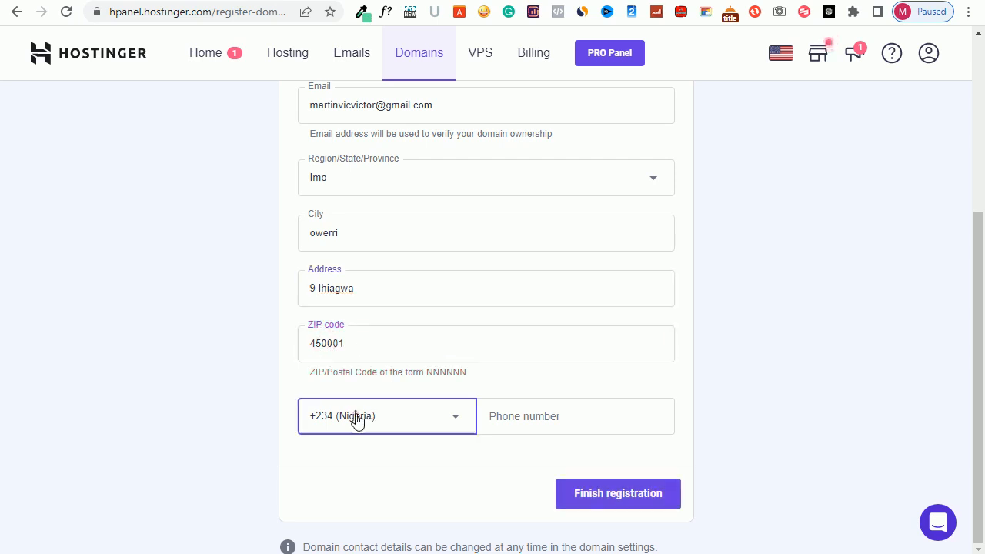
{"action": "left_click", "coordinate": [517, 413]}
{"action": "type", "text": "9"}
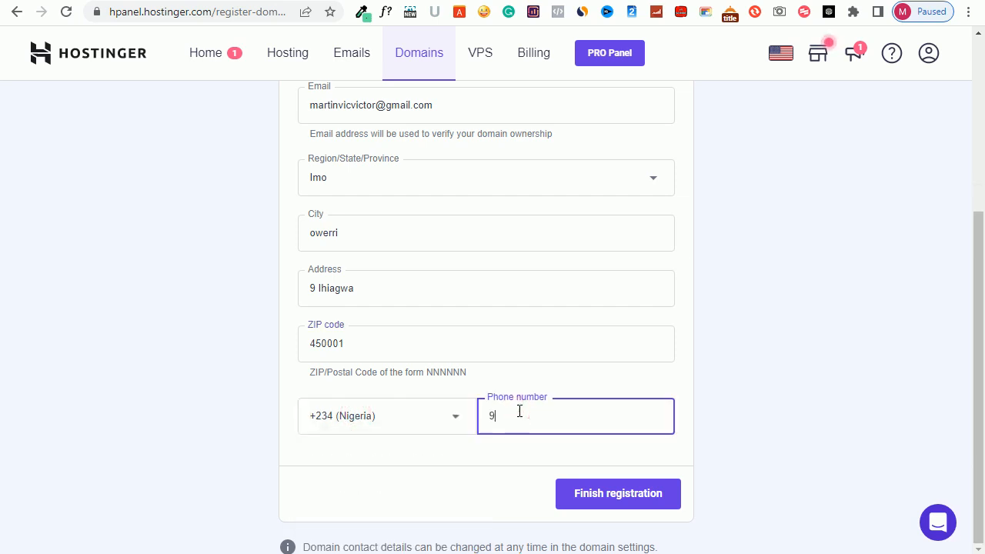
{"action": "type", "text": "030"}
Submit the domain registration, continue past the review notice and decline the web hosting plan offer
{"action": "left_click", "coordinate": [594, 499]}
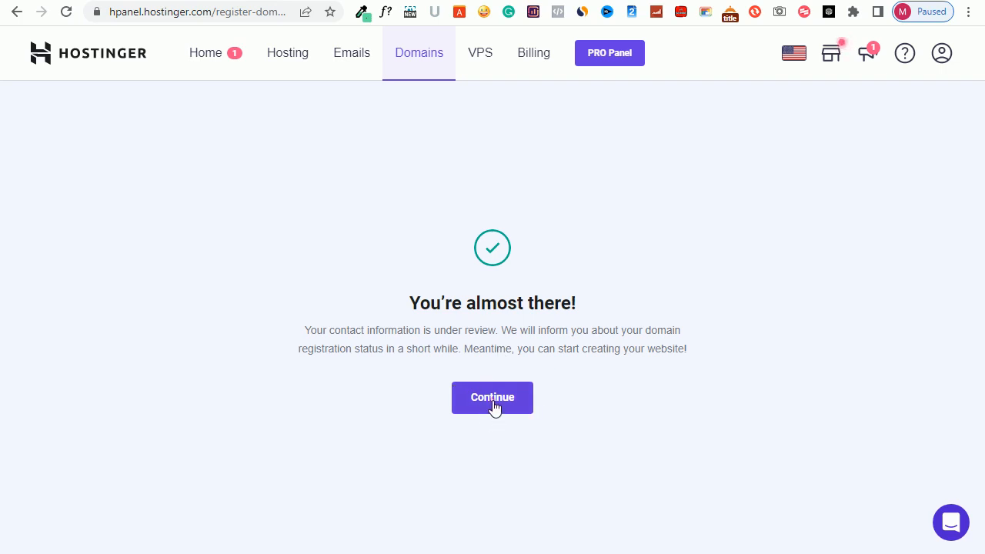
{"action": "left_click", "coordinate": [493, 407]}
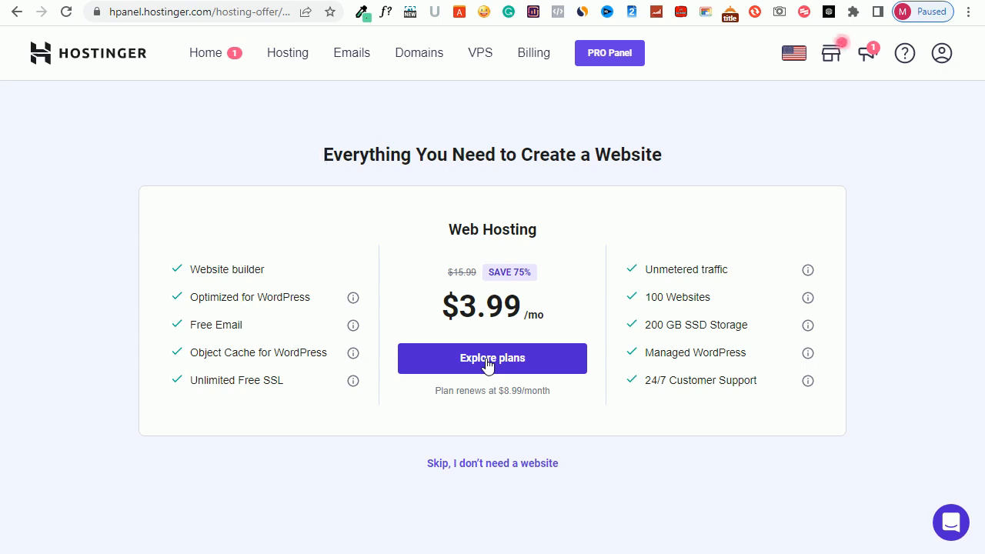
{"action": "left_click", "coordinate": [484, 465]}
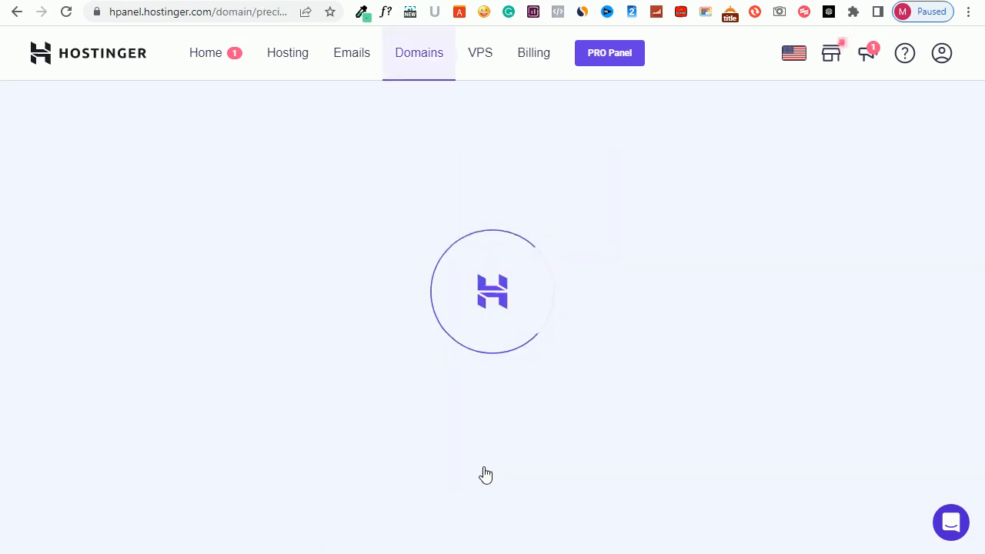